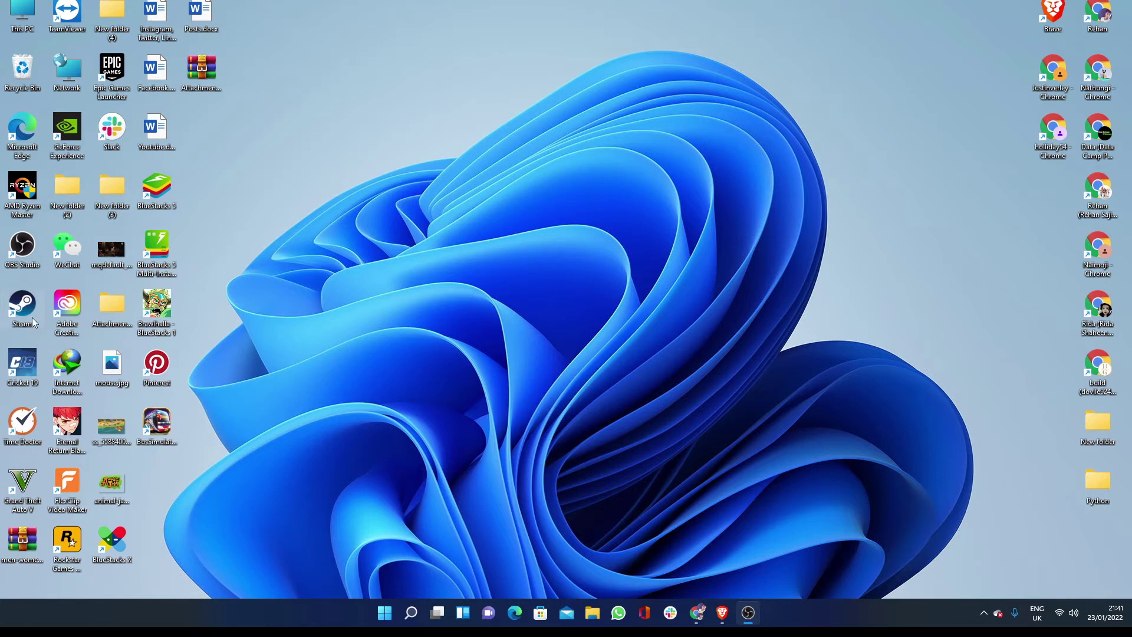
Launch Steam, bring its window into view, and go to Friends > Add a Friend.
{"action": "double_click", "coordinate": [11, 315]}
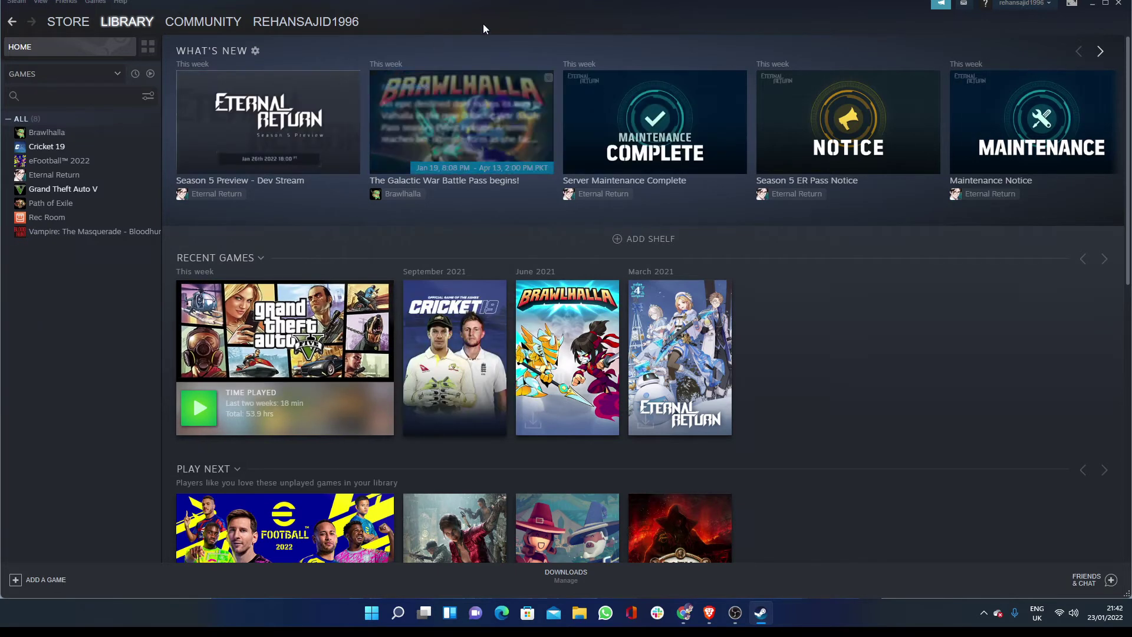
{"action": "left_click", "coordinate": [518, 12]}
{"action": "left_click_drag", "start_coordinate": [518, 11], "coordinate": [520, 19]}
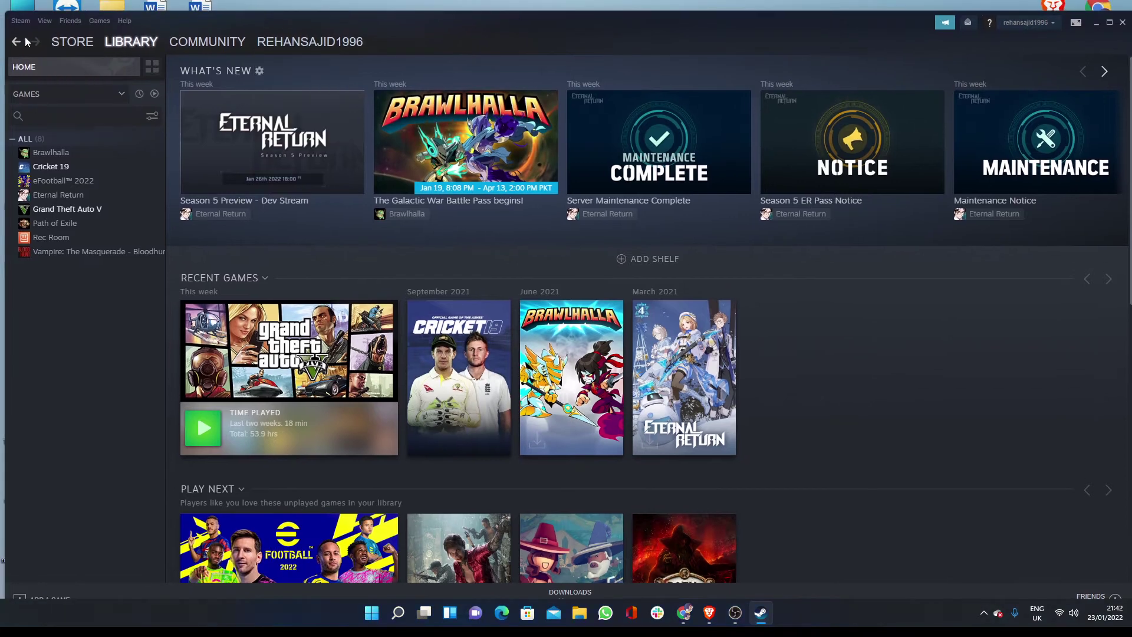
{"action": "left_click", "coordinate": [70, 20]}
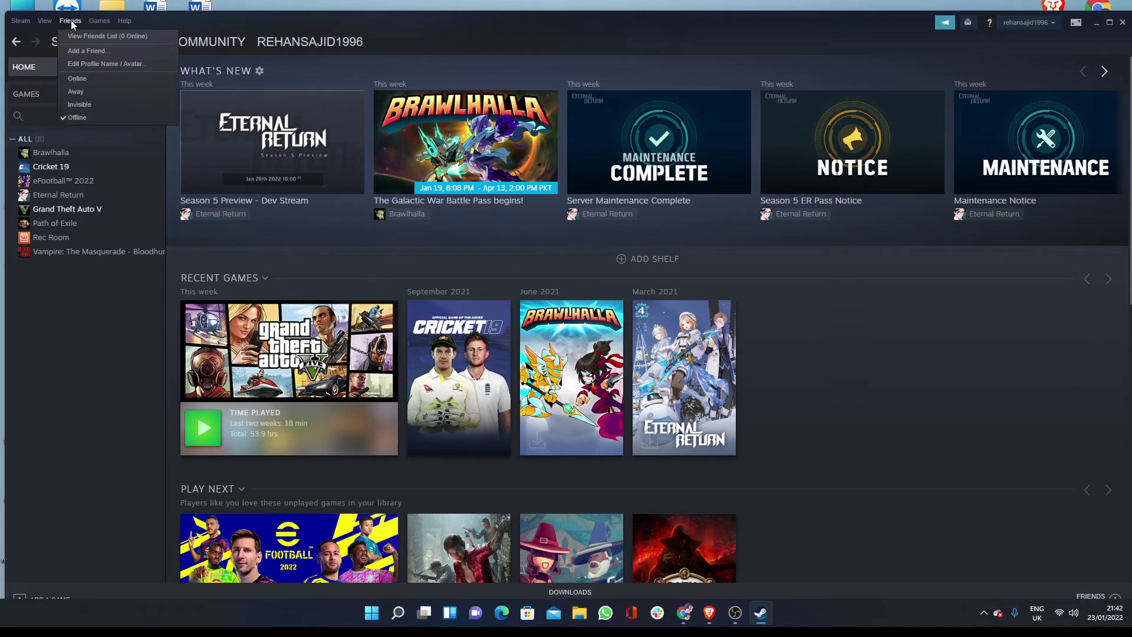
{"action": "left_click", "coordinate": [95, 50]}
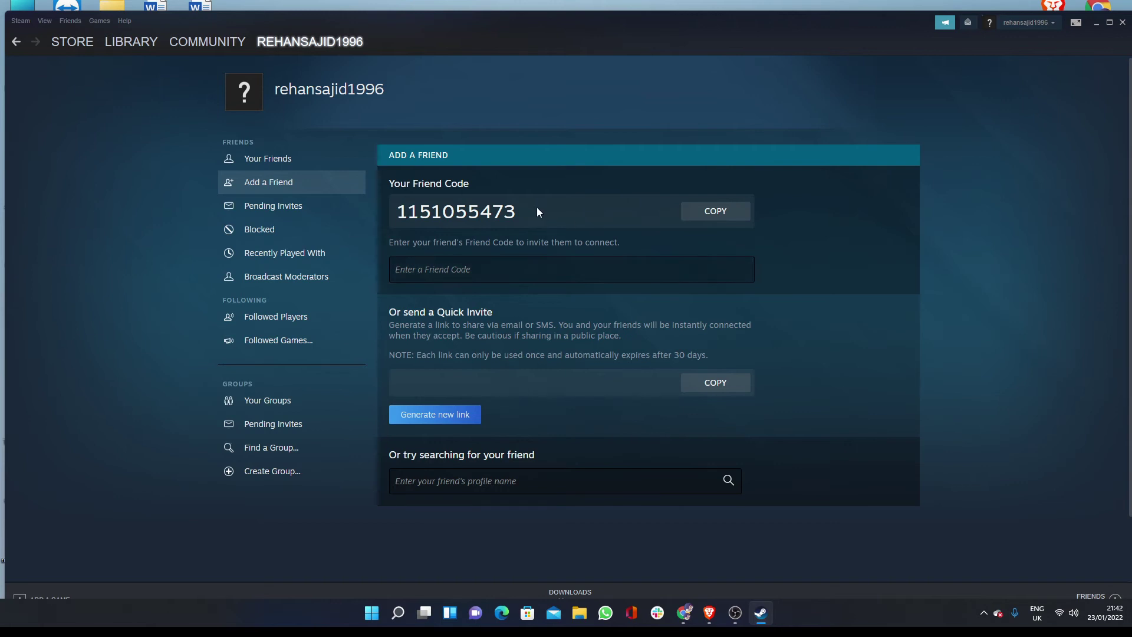
{"action": "left_click_drag", "start_coordinate": [534, 212], "coordinate": [394, 220]}
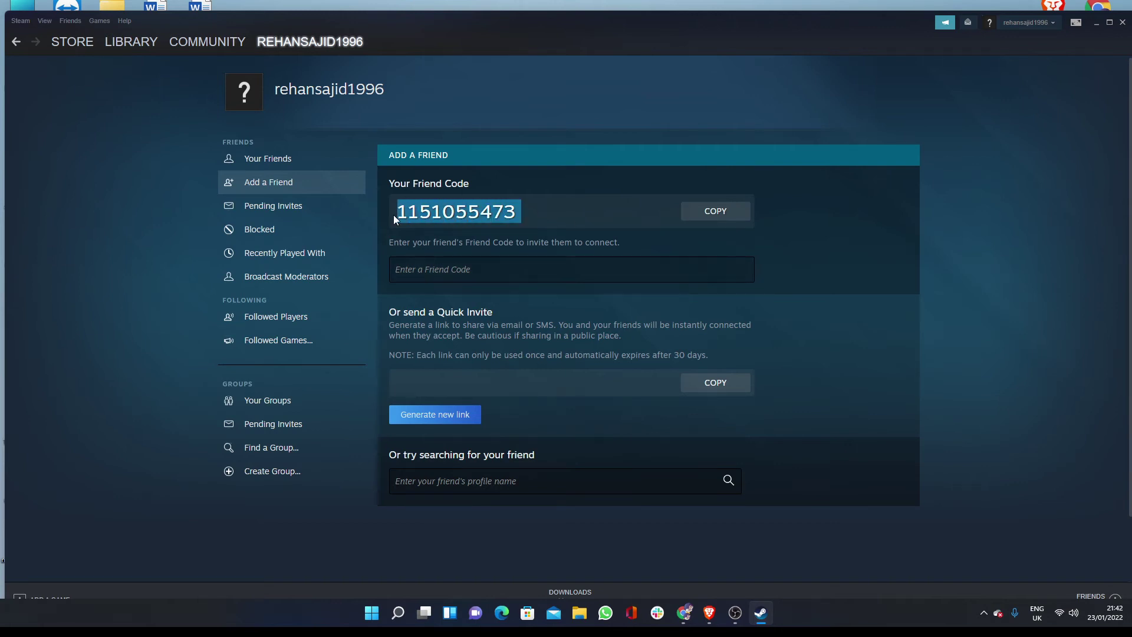
{"action": "left_click", "coordinate": [524, 214]}
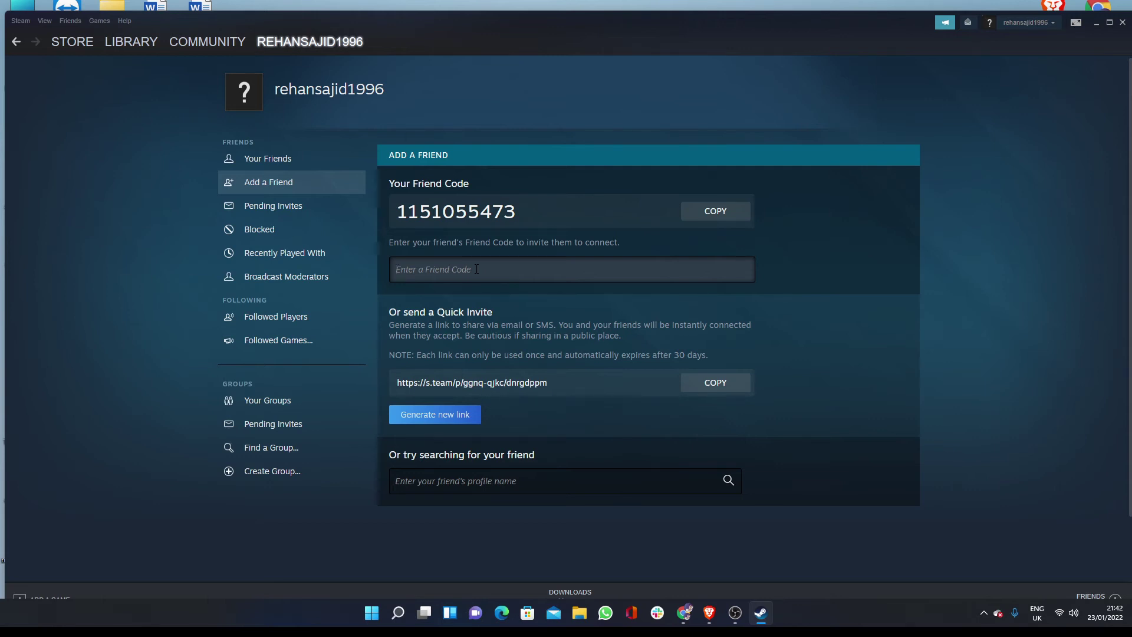
Copy the quick invite link to the clipboard until it shows COPIED.
{"action": "left_click", "coordinate": [715, 386]}
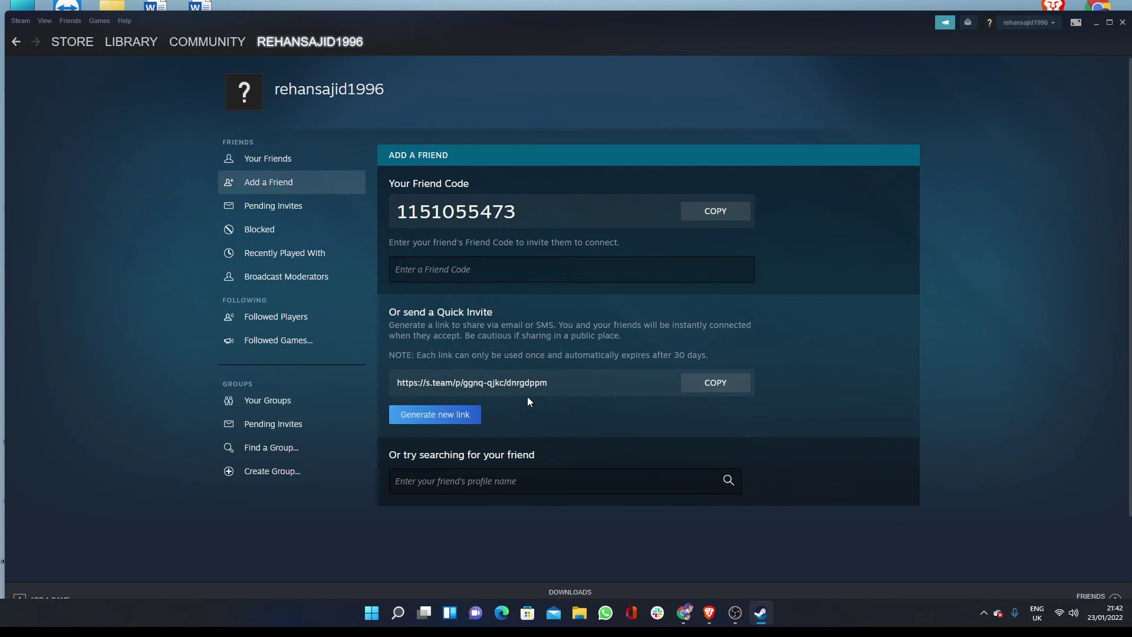
{"action": "left_click", "coordinate": [715, 385]}
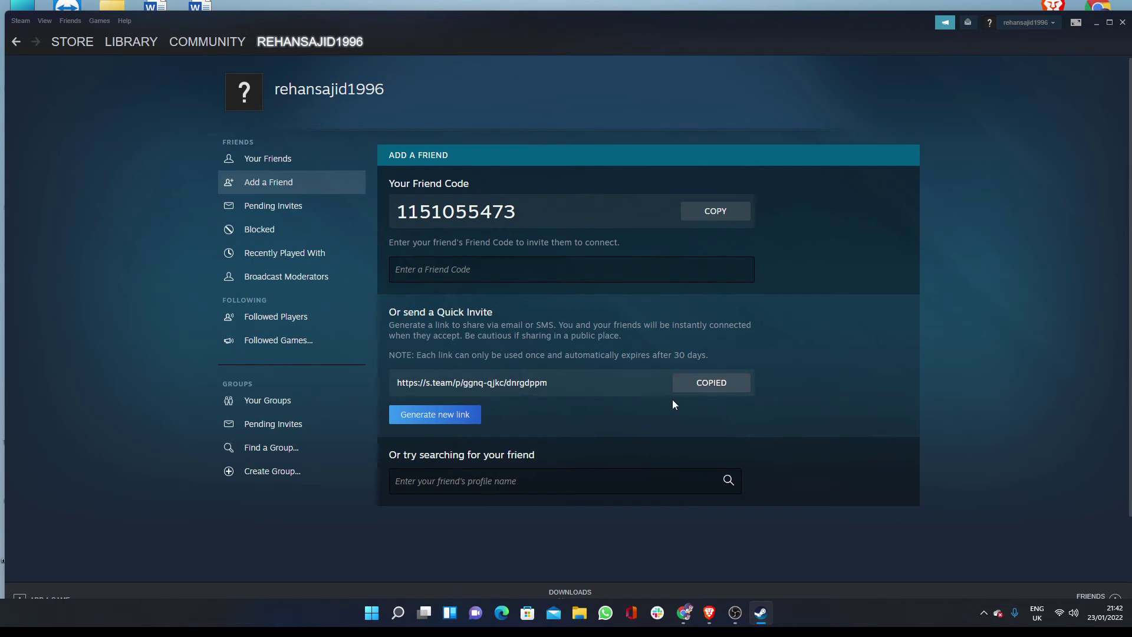